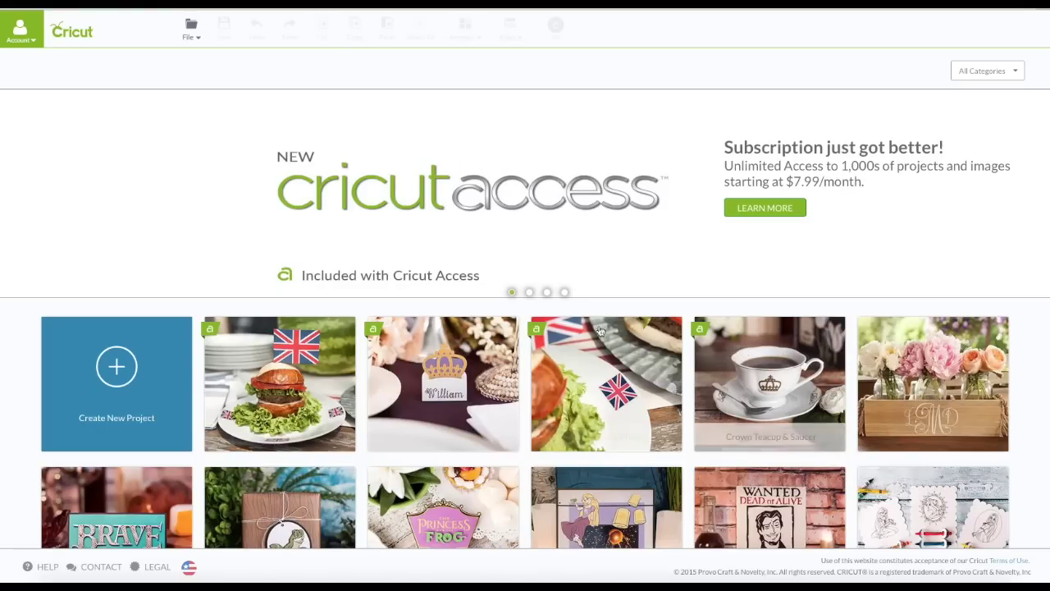
Step: Sign in to Design Space with the saved Cricut ID from the Account menu
left_click(24, 37)
left_click(24, 126)
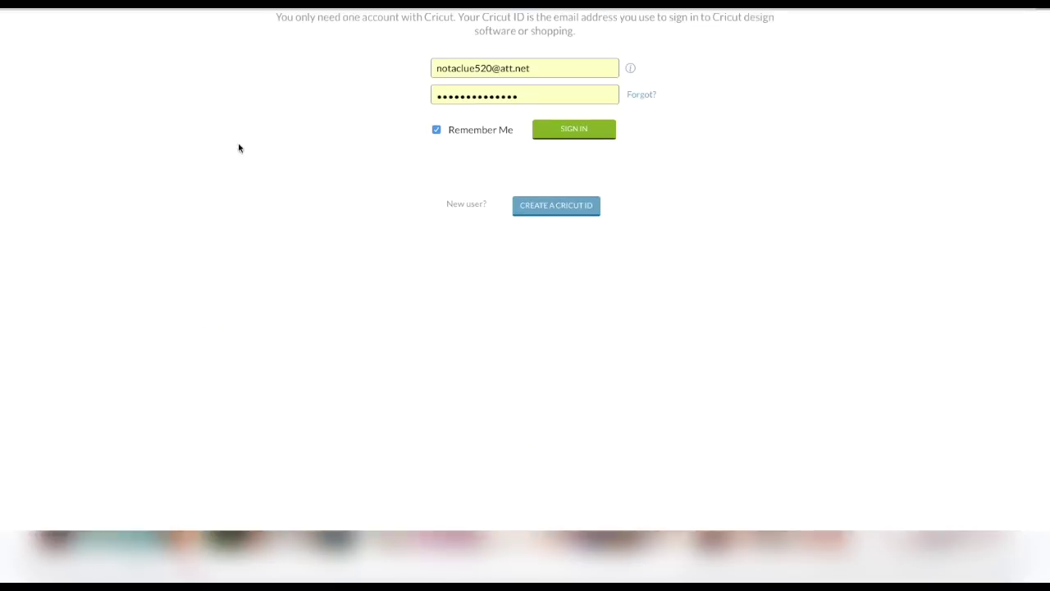
left_click(570, 187)
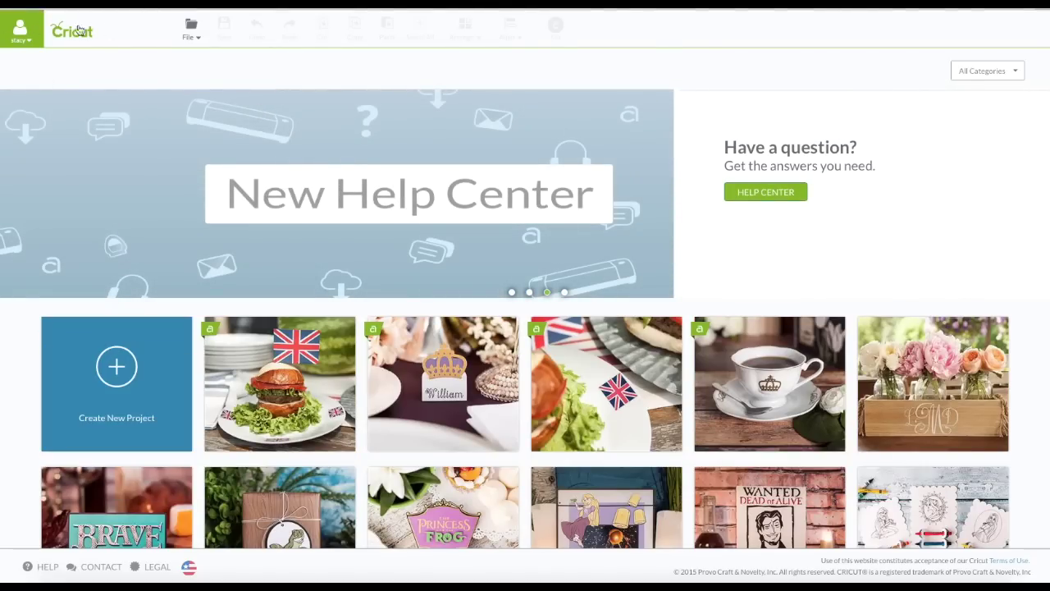
Step: Filter projects to Cards: Father's Day and open the Happy Father's Day Card on the canvas
left_click(982, 72)
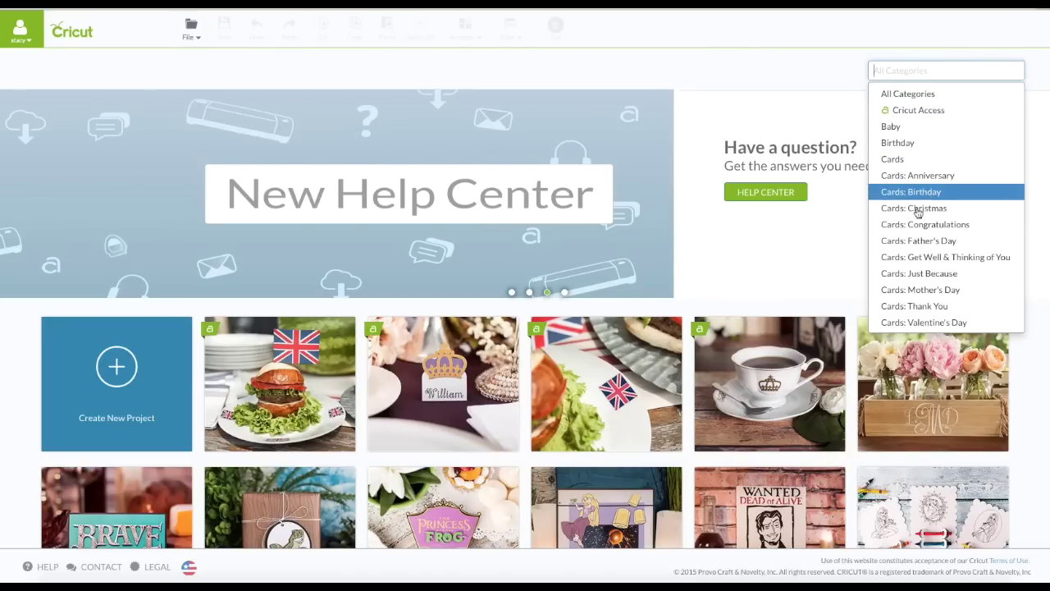
left_click(935, 241)
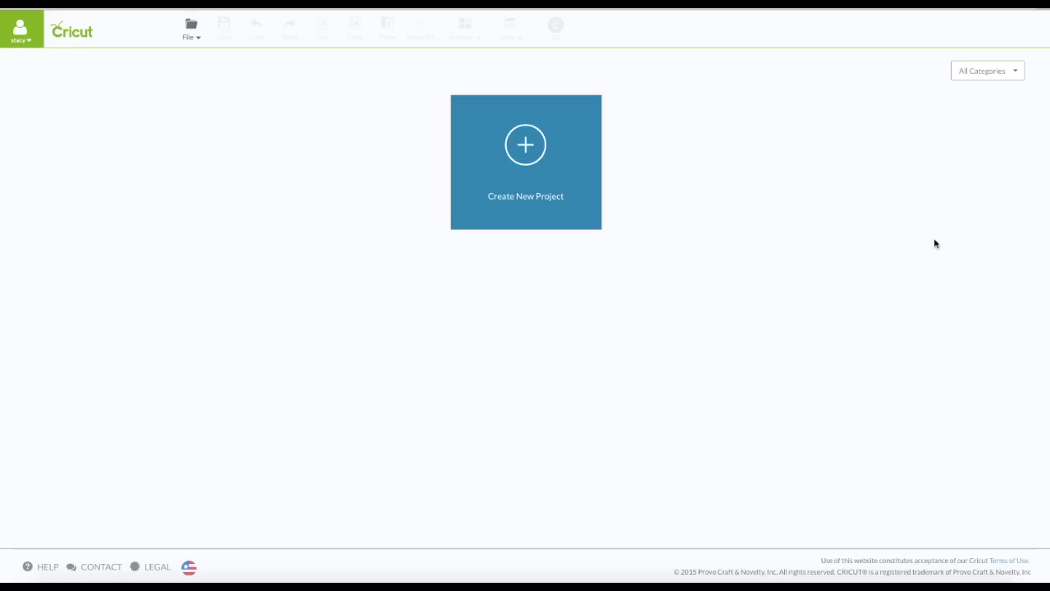
scroll(860, 243, "down", 6)
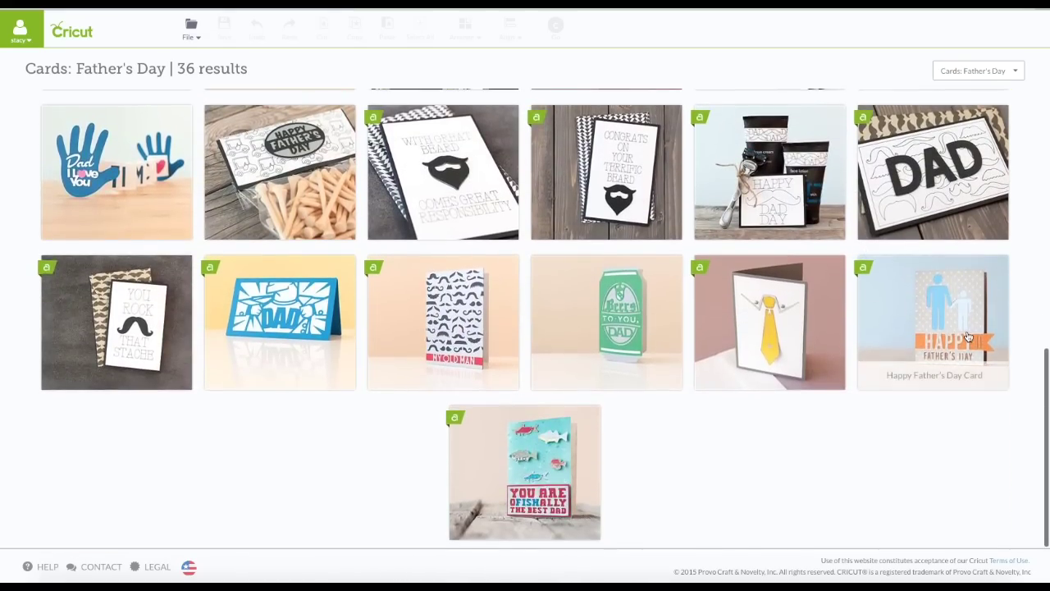
left_click(951, 326)
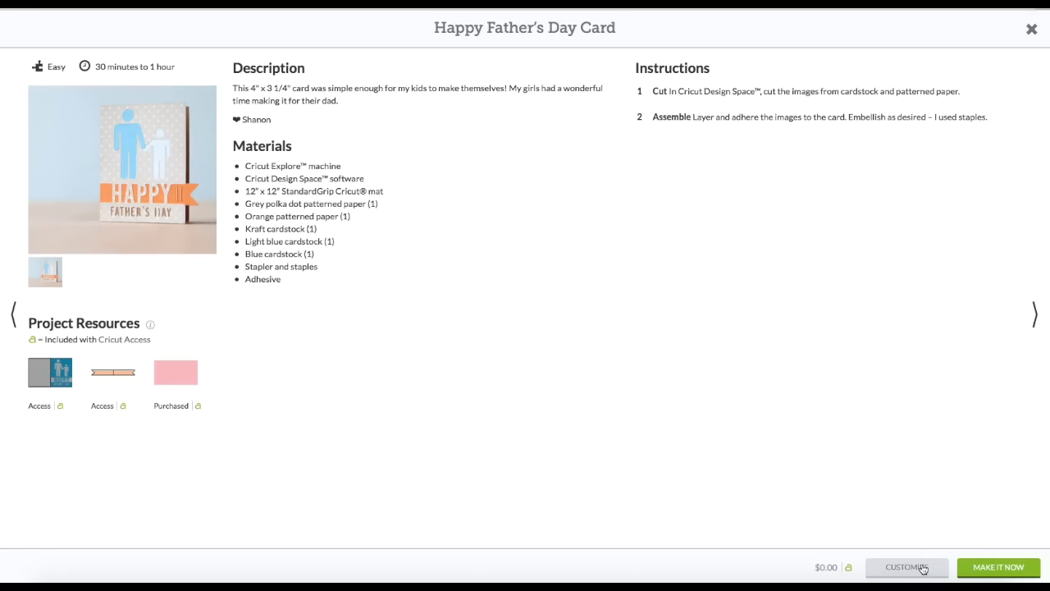
left_click(923, 568)
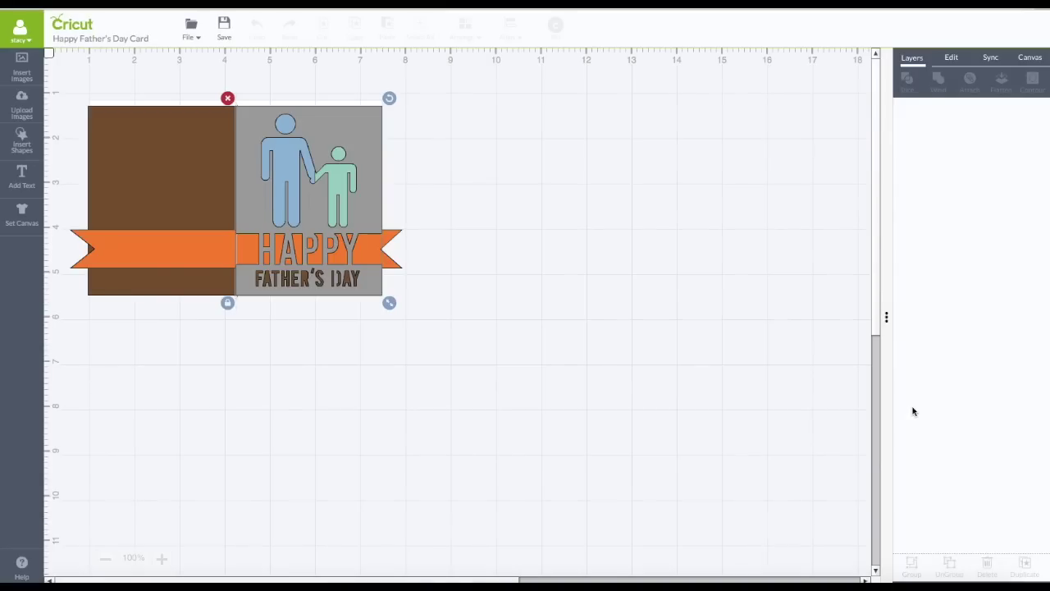
Step: Drag the orange banner off the card to sit below it
left_click(825, 353)
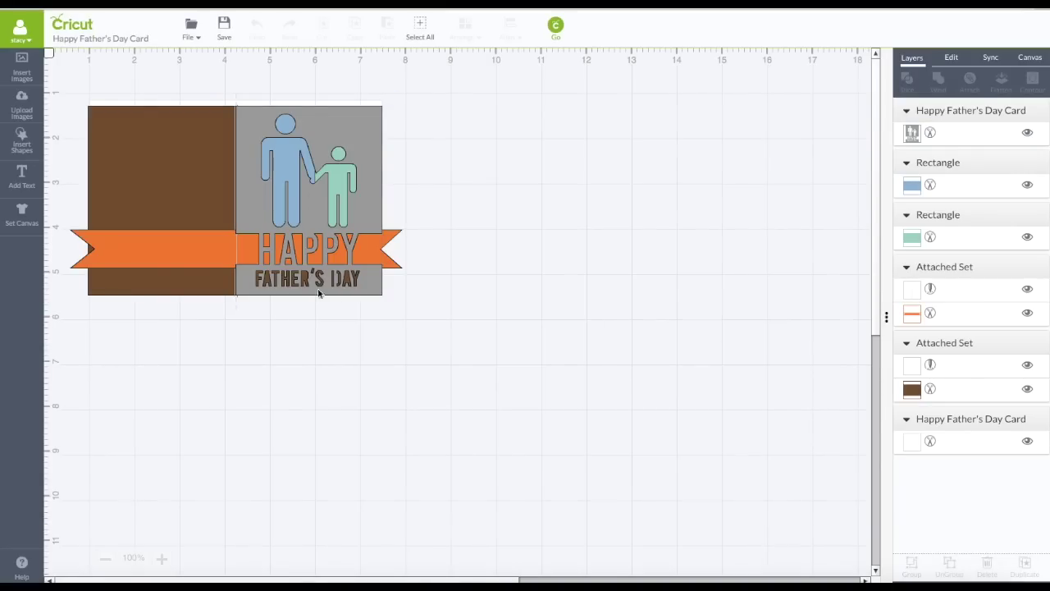
left_click(187, 255)
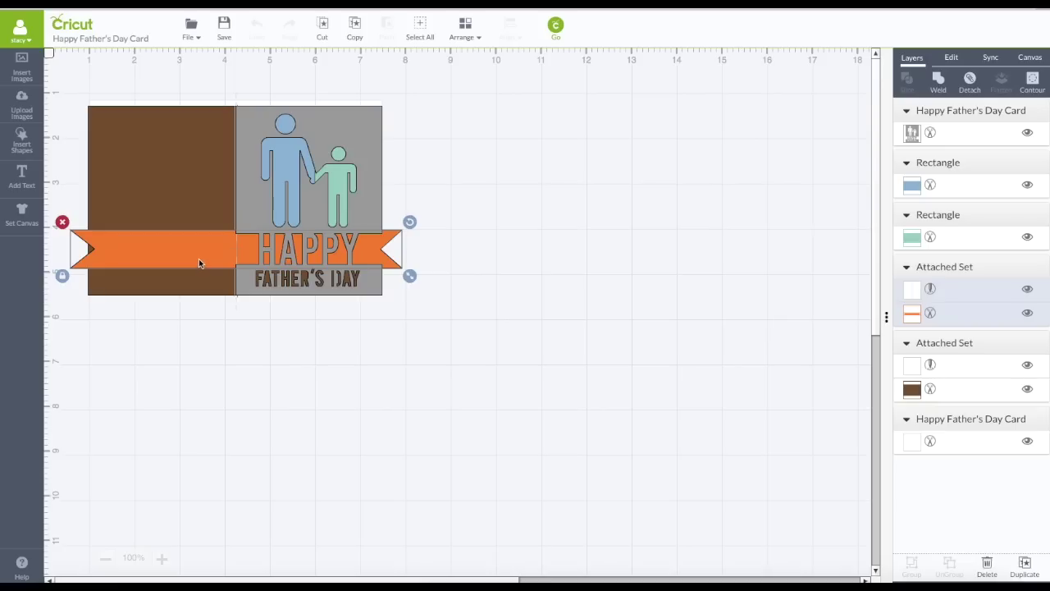
left_click_drag(199, 260, 602, 495)
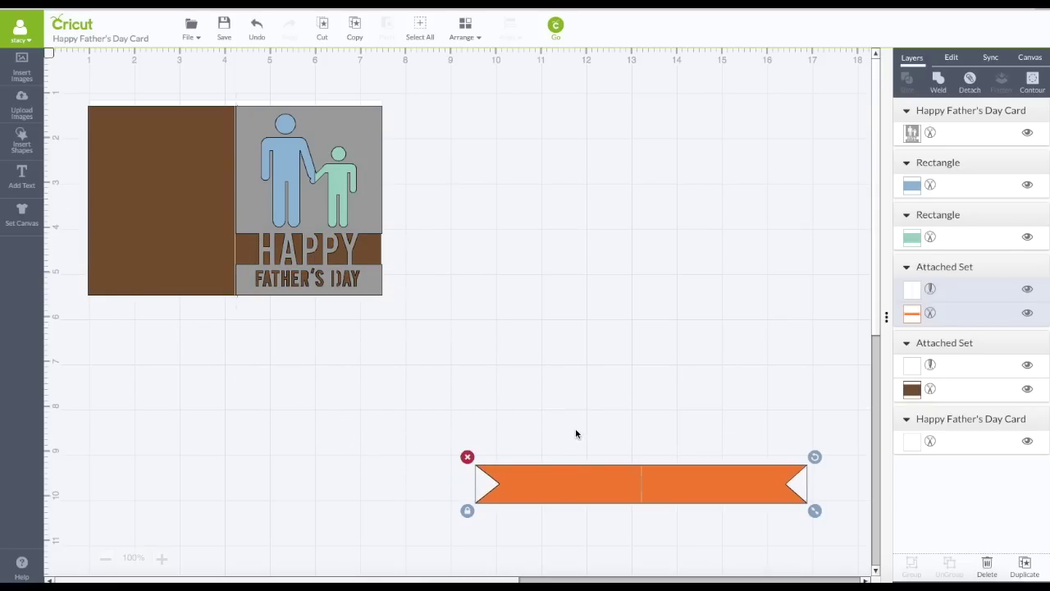
left_click(533, 414)
Step: Select all the remaining card pieces and group them into one design
left_click_drag(59, 86, 411, 314)
right_click(348, 211)
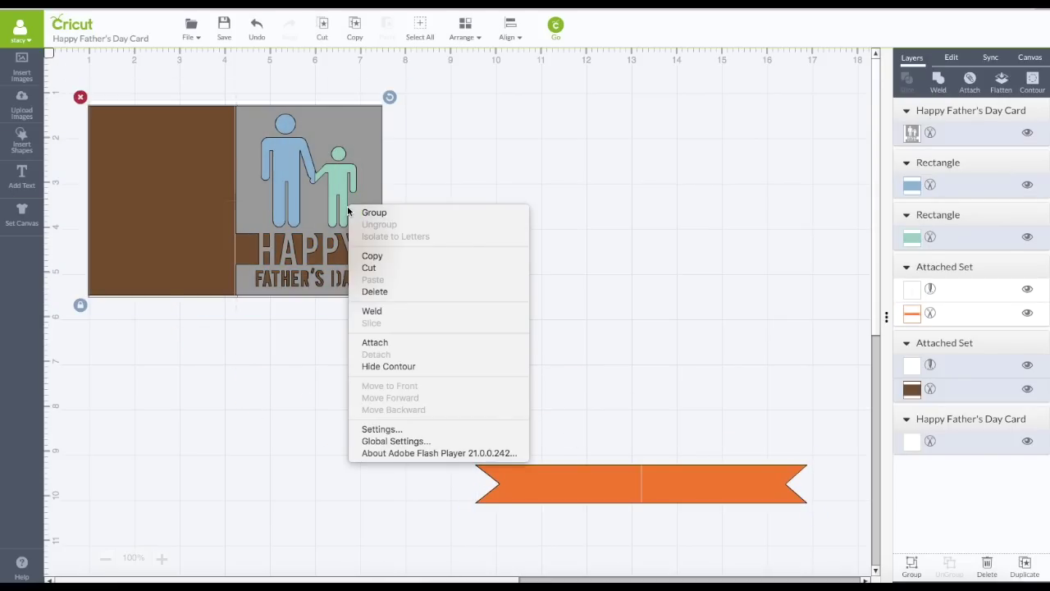
left_click(362, 210)
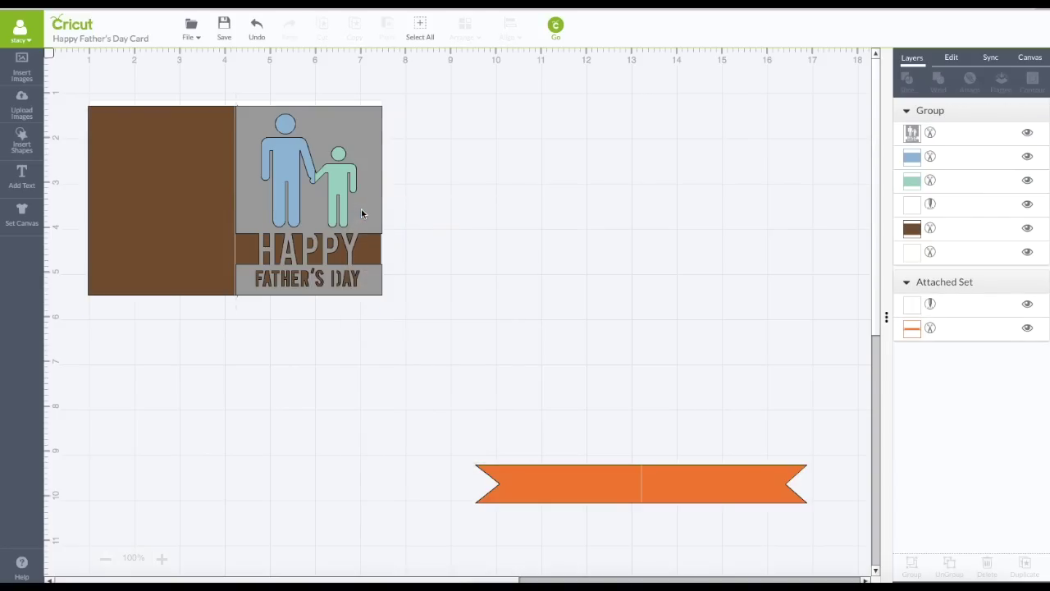
left_click(330, 193)
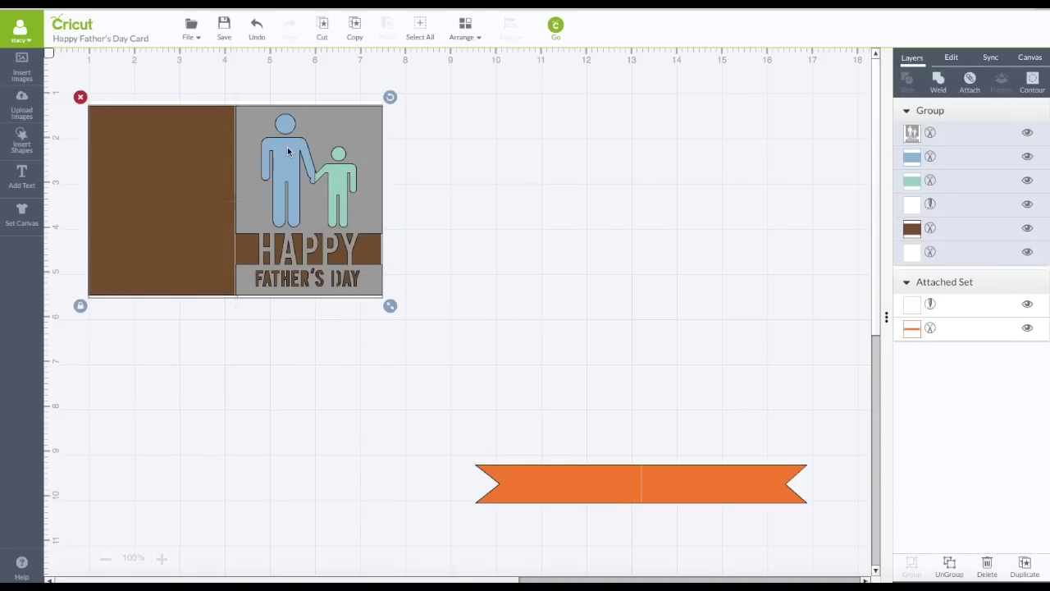
Step: Unlock proportions and resize the grouped card to 8.5 in wide by 5.5 in tall
left_click(950, 60)
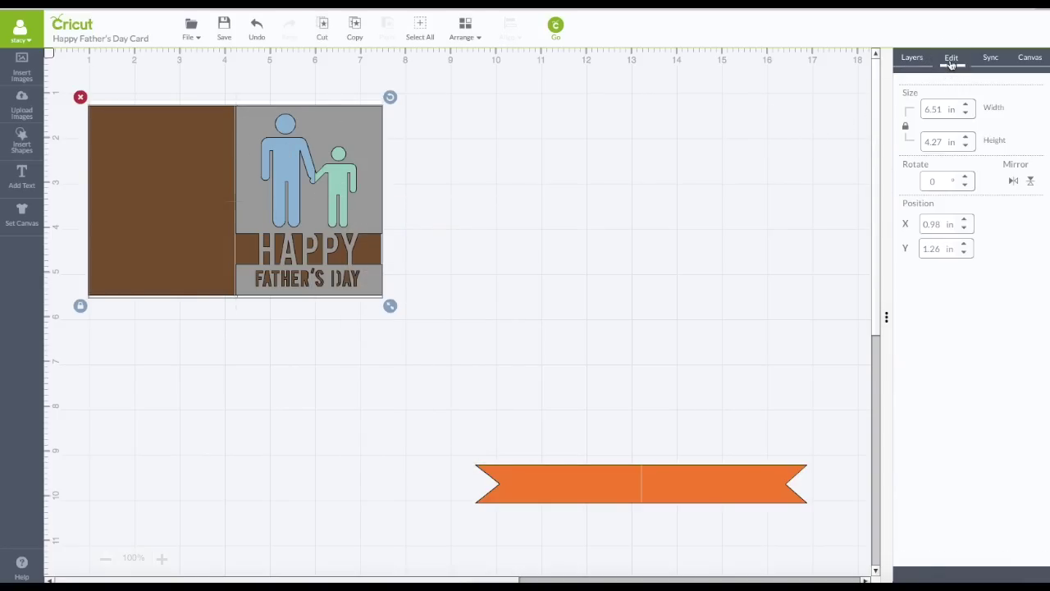
left_click(907, 128)
left_click_drag(944, 109, 902, 111)
type("8.5")
key("Return")
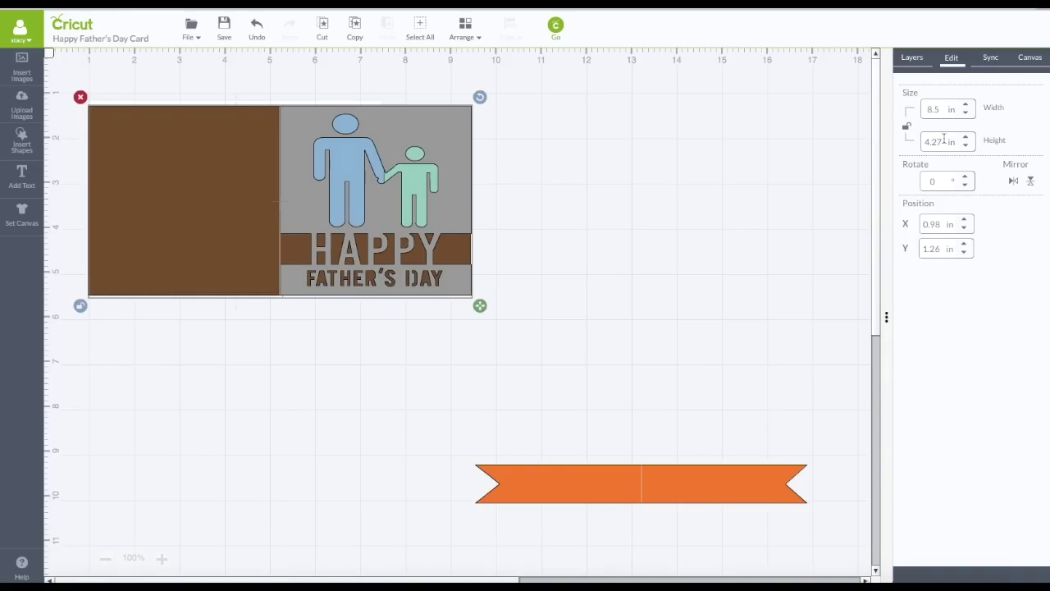
left_click_drag(945, 138, 908, 136)
type("5")
key("Return")
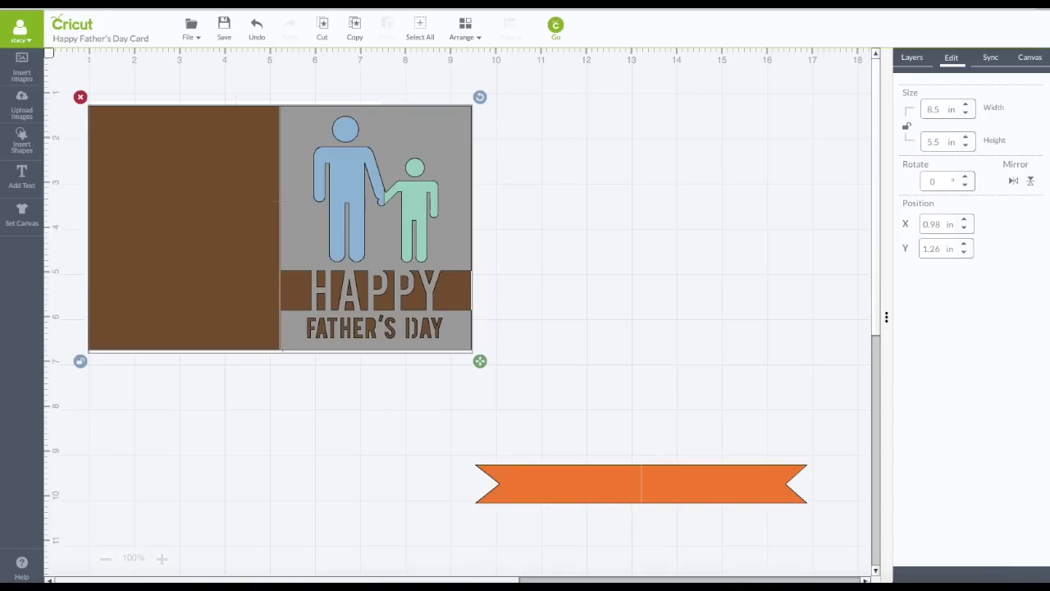
left_click(761, 216)
Step: Move the orange banner up under the card, set its width to 10 in, and send to the mats
left_click_drag(618, 479, 553, 437)
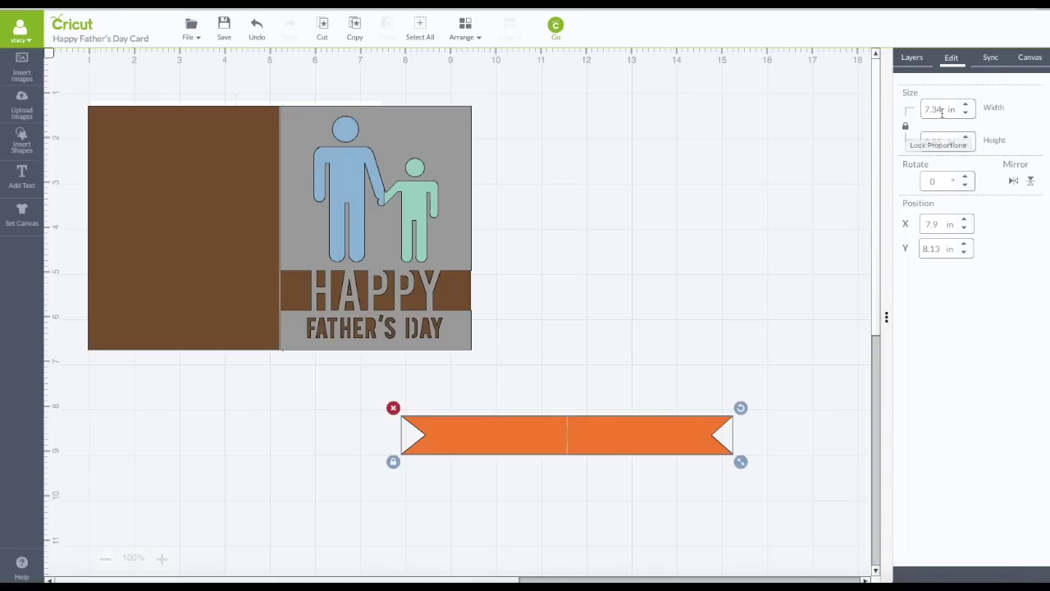
left_click_drag(939, 109, 909, 114)
type("10")
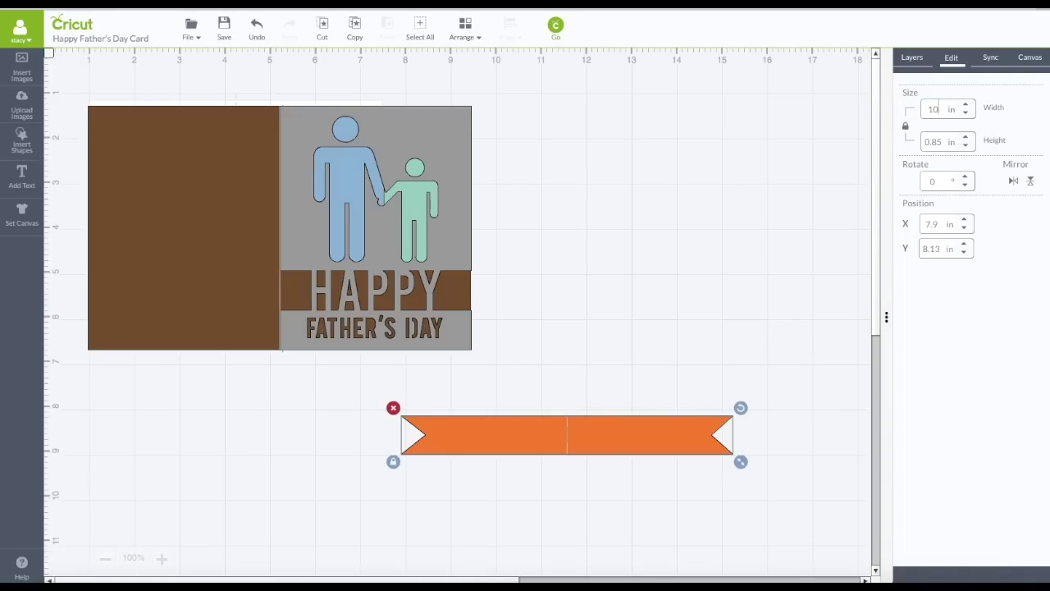
key("Return")
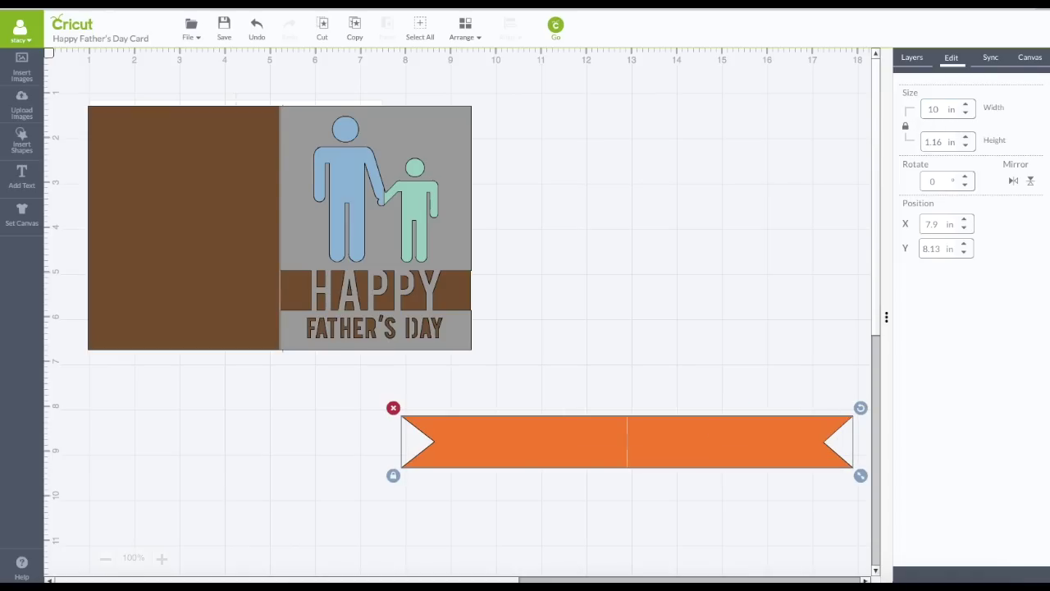
left_click(555, 26)
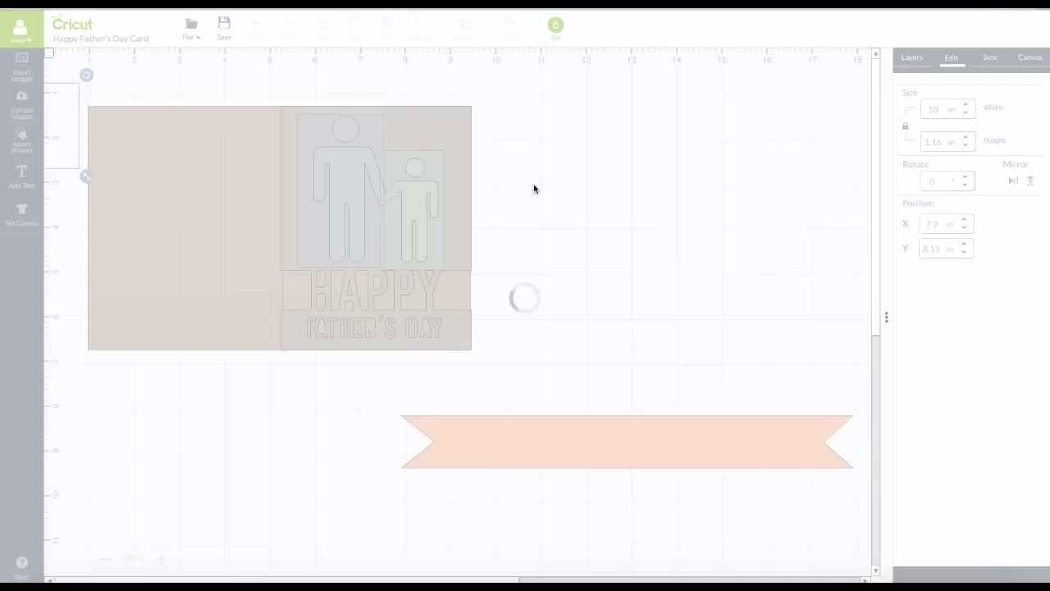